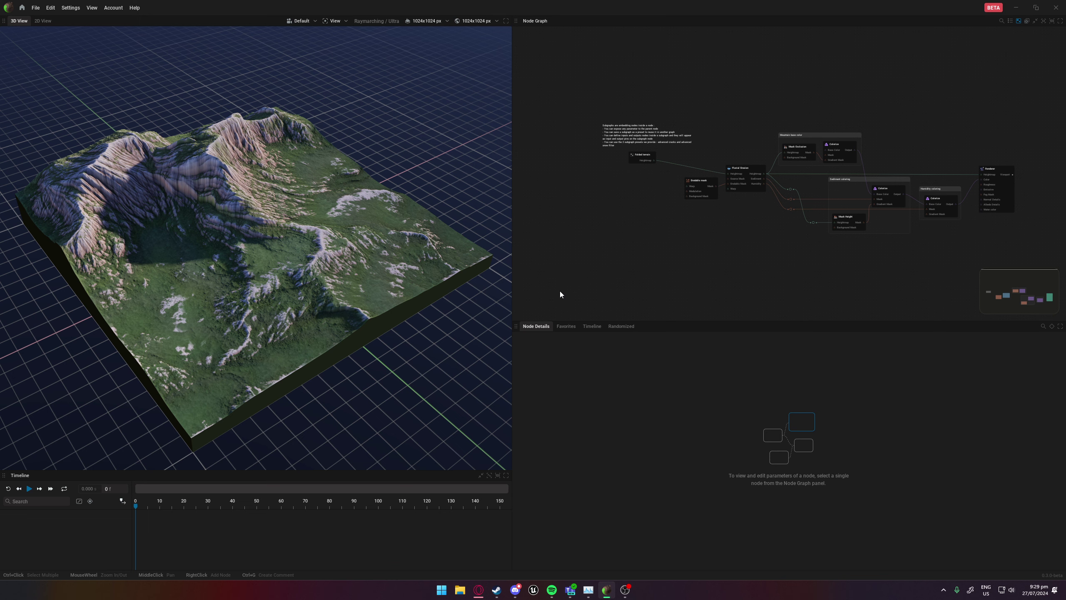
scroll(398, 276, "up", 2)
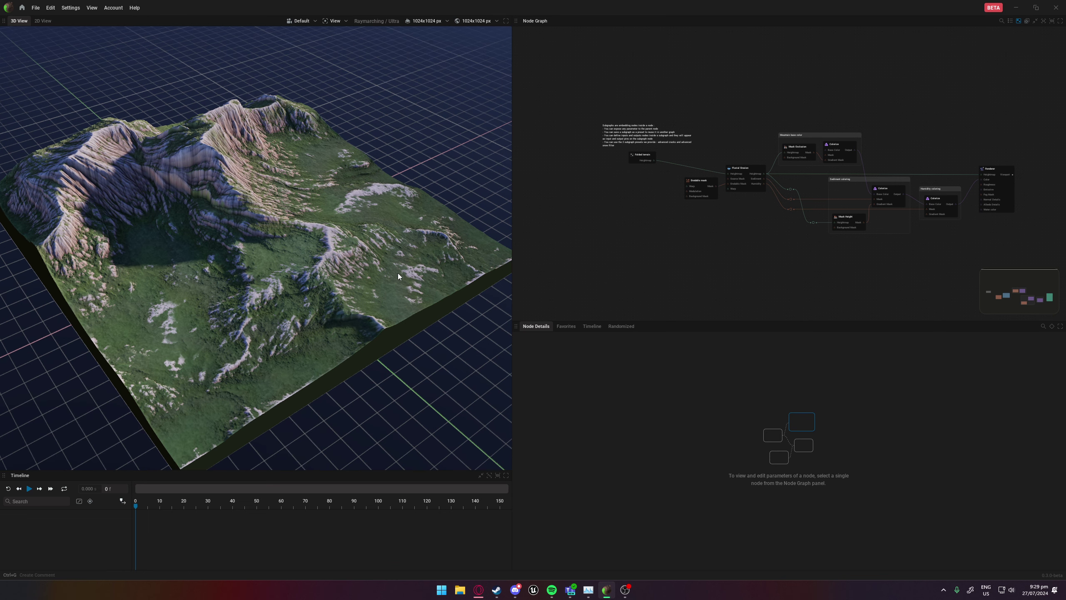
scroll(398, 276, "down", 2)
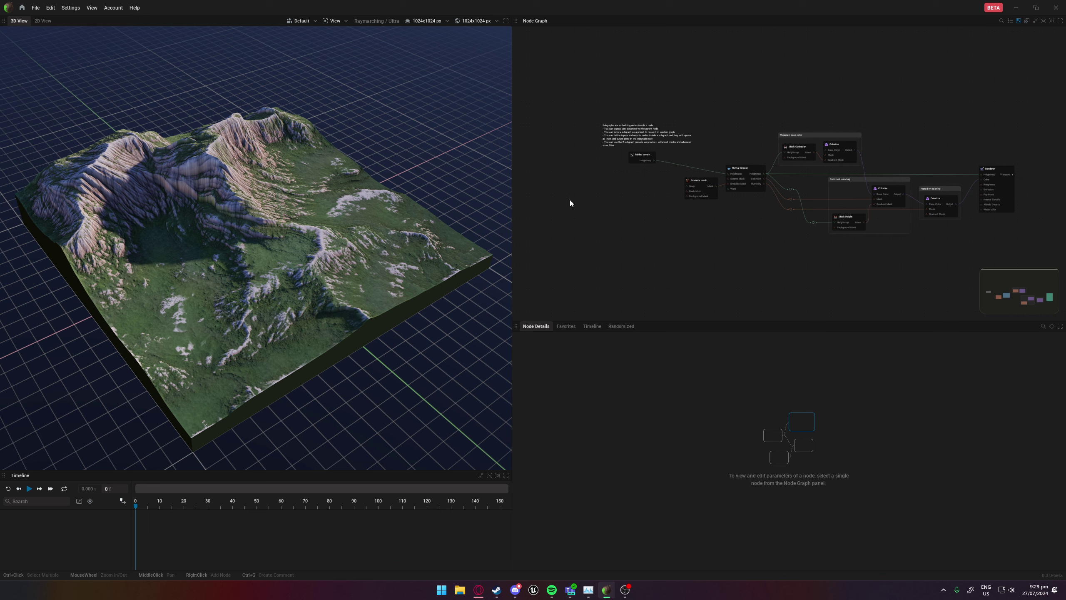
left_click_drag(571, 76, 944, 268)
middle_click_drag(685, 210, 605, 206)
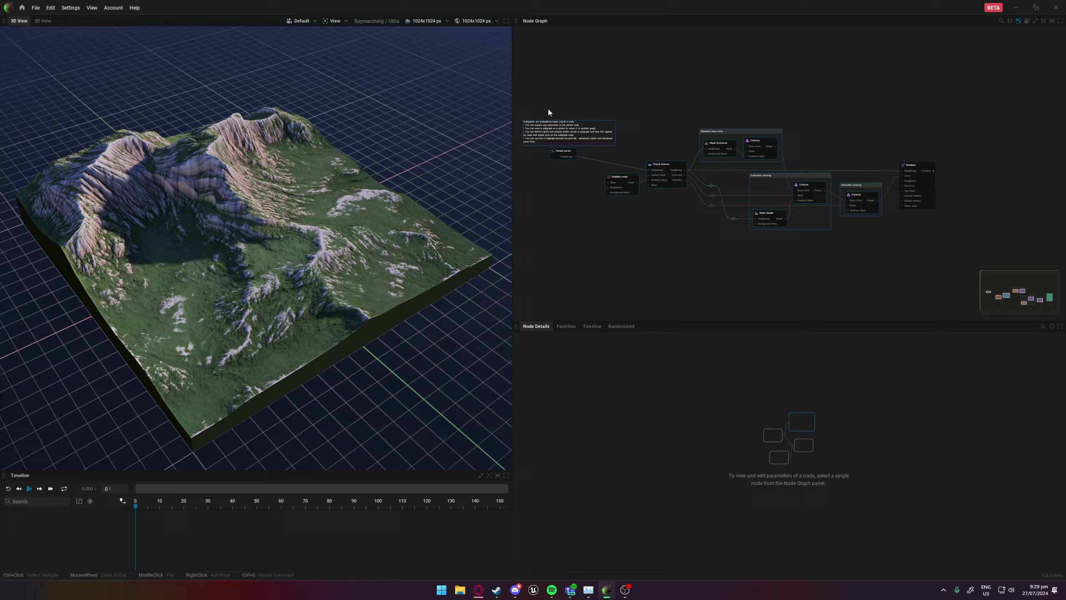
left_click(533, 90)
scroll(328, 190, "up", 2)
left_click_drag(327, 190, 344, 176)
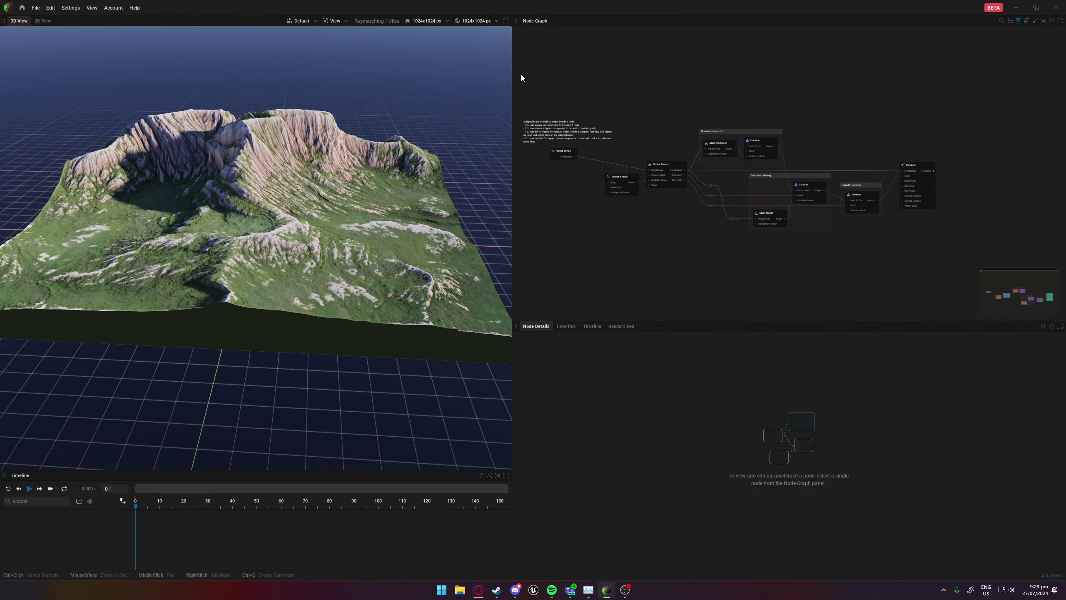
- Clear the sample terrain graph by deleting all of its removable nodes at once
key("ctrl+a")
key("Delete")
scroll(905, 180, "up", 3)
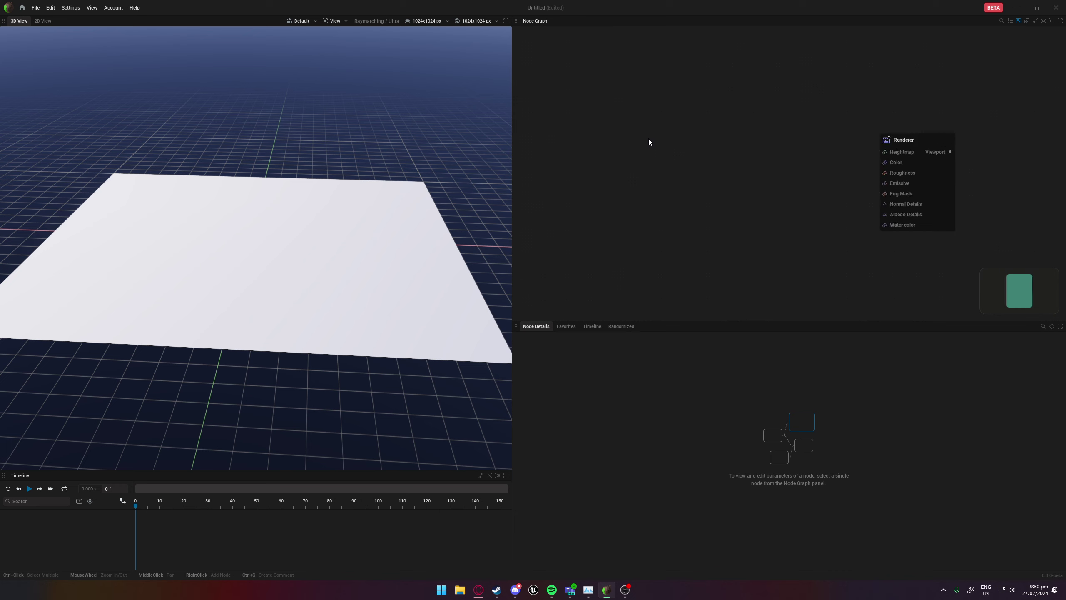
- Add a Noise node and connect its Heightmap output to the Renderer's Heightmap input
right_click(582, 135)
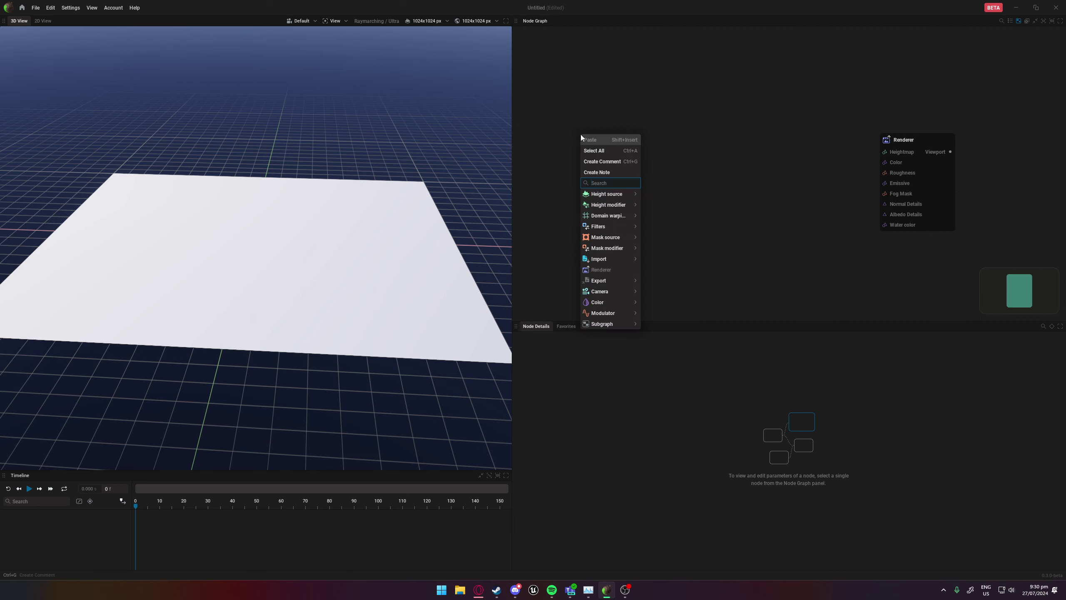
type("noise")
key("Return")
left_click_drag(618, 141, 535, 118)
left_click_drag(569, 131, 885, 151)
- Set the Noise node's Roughness to 44%
left_click(622, 368)
scroll(721, 443, "down", 3)
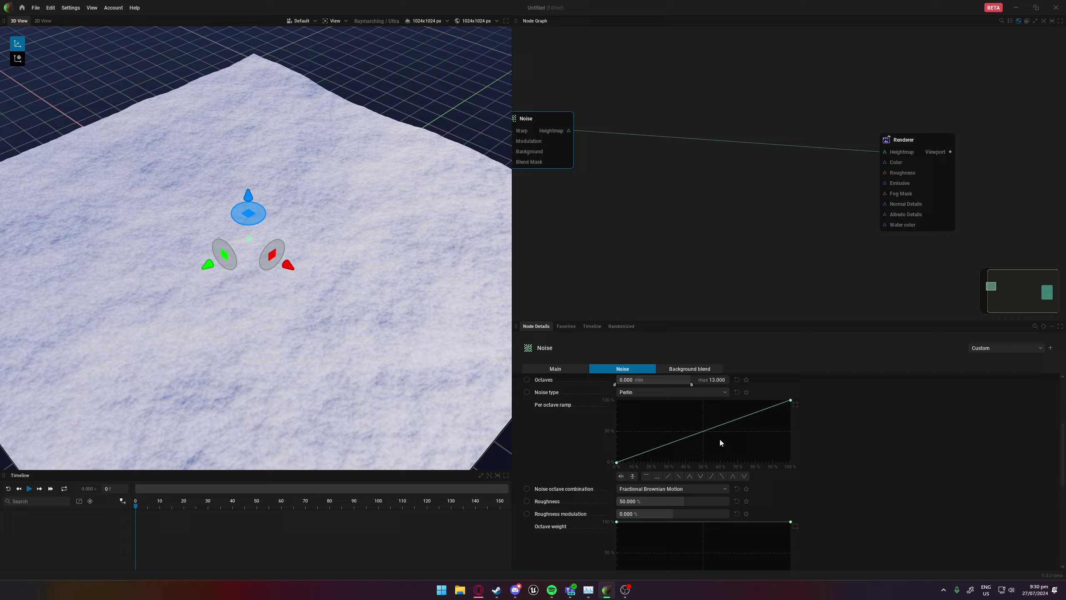
mouse_move(680, 502)
left_mouse_down()
mouse_move(722, 501)
mouse_move(679, 501)
left_mouse_up()
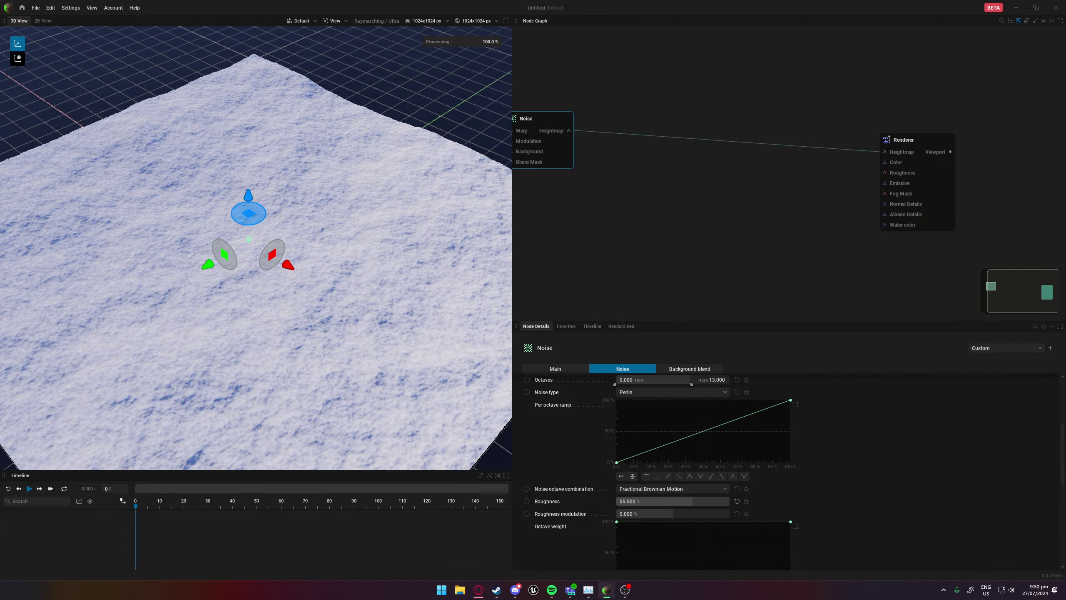
left_click_drag(420, 352, 172, 323)
- Add a Mask Spline node and place it below the Noise node
middle_click_drag(670, 167, 730, 198)
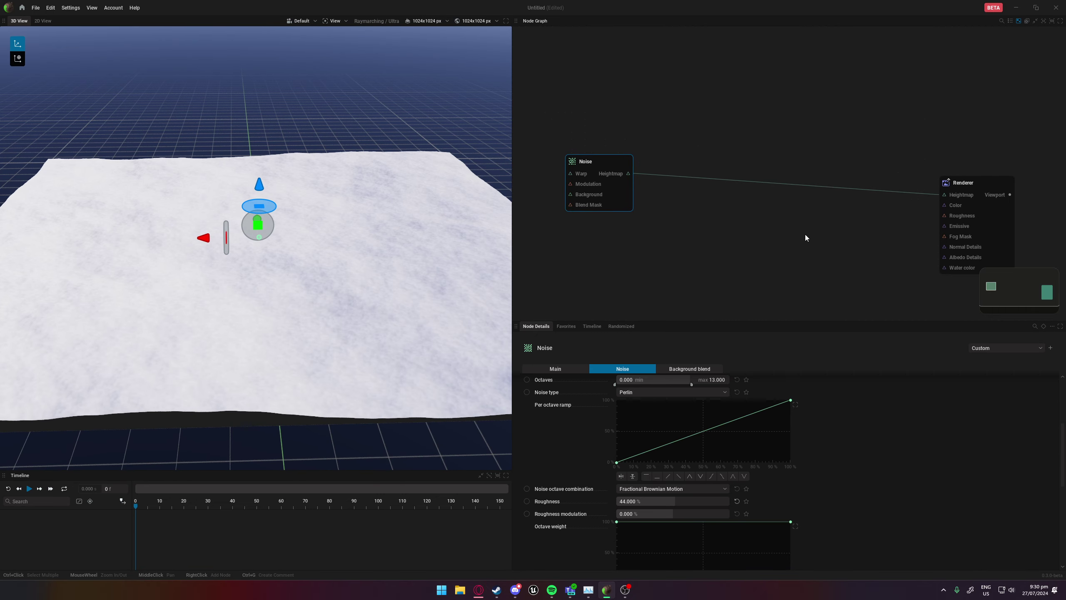
right_click(592, 248)
mouse_move(621, 352)
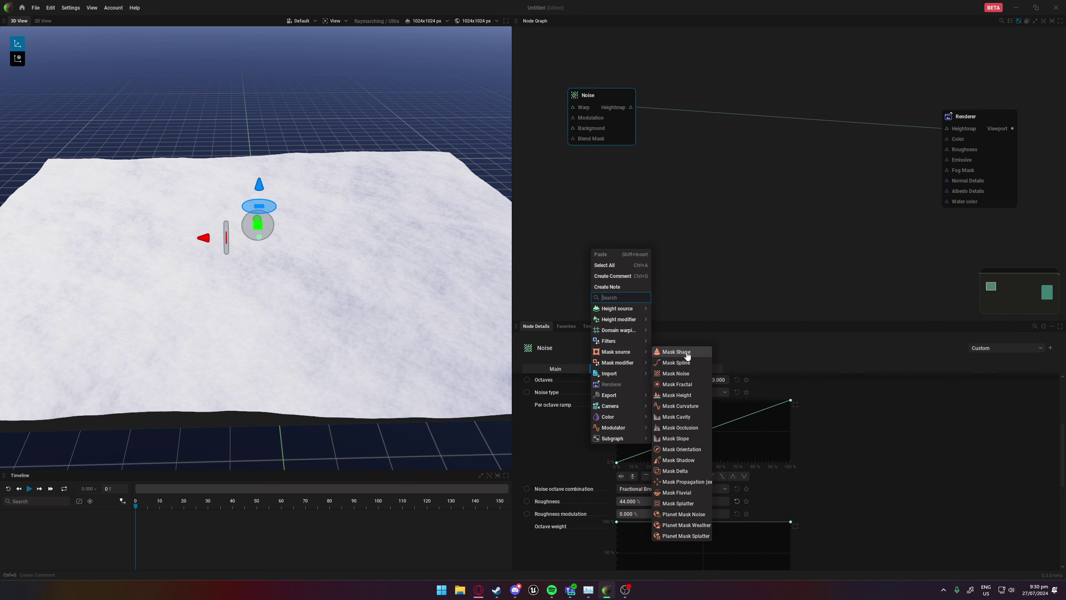
left_click(676, 362)
left_click_drag(604, 255, 570, 238)
middle_click_drag(656, 211, 627, 237)
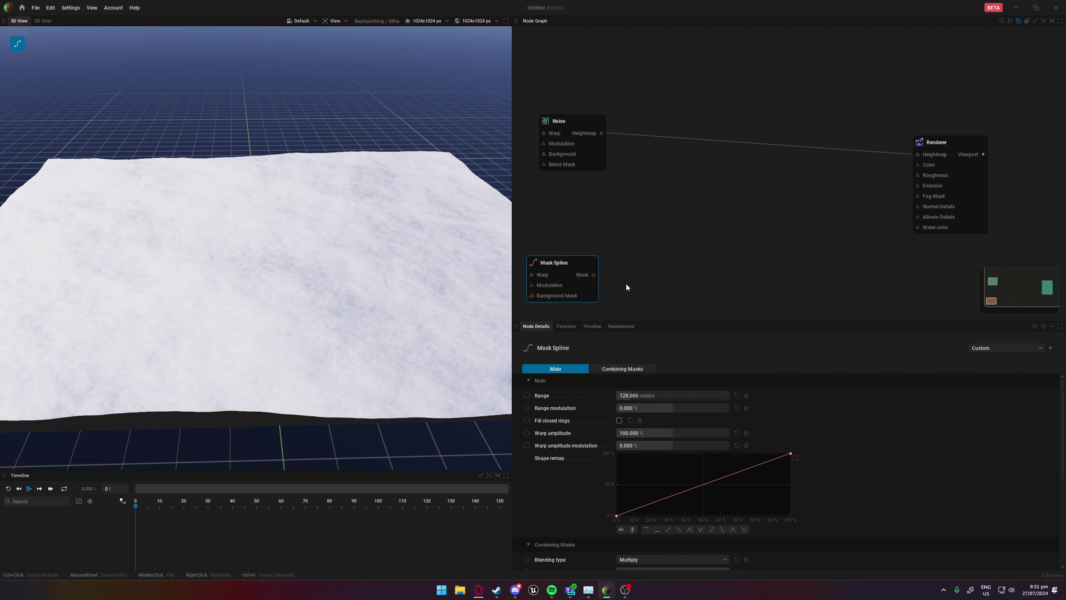
- Add a Colorize node feeding the Renderer's Color input and set its colorize mode to Color Gradient
left_click_drag(933, 144, 750, 265)
mouse_move(807, 284)
left_click(859, 288)
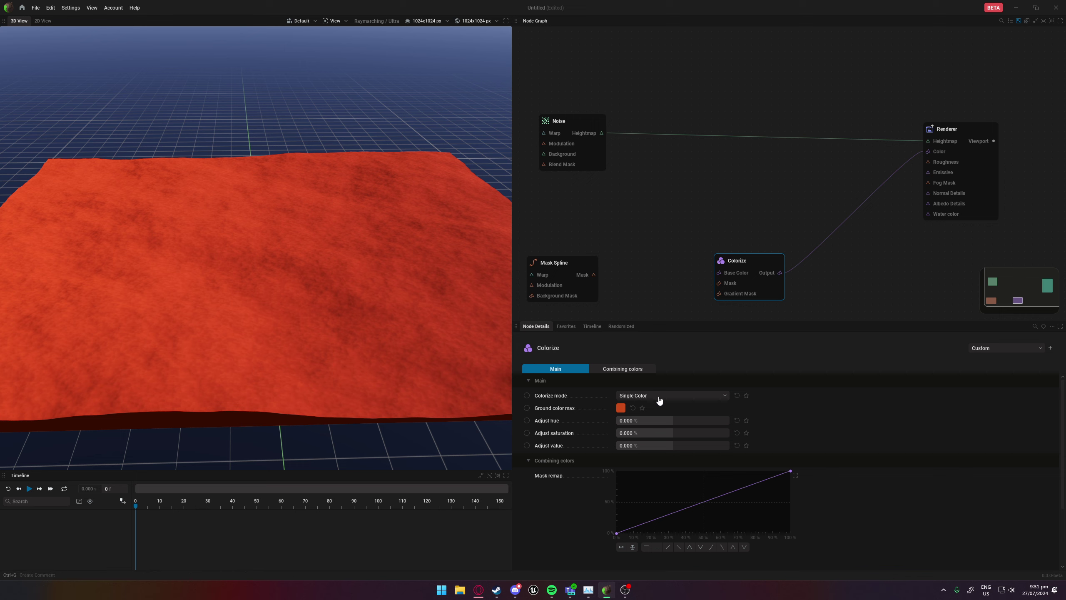
left_click_drag(746, 265, 716, 265)
left_click(639, 395)
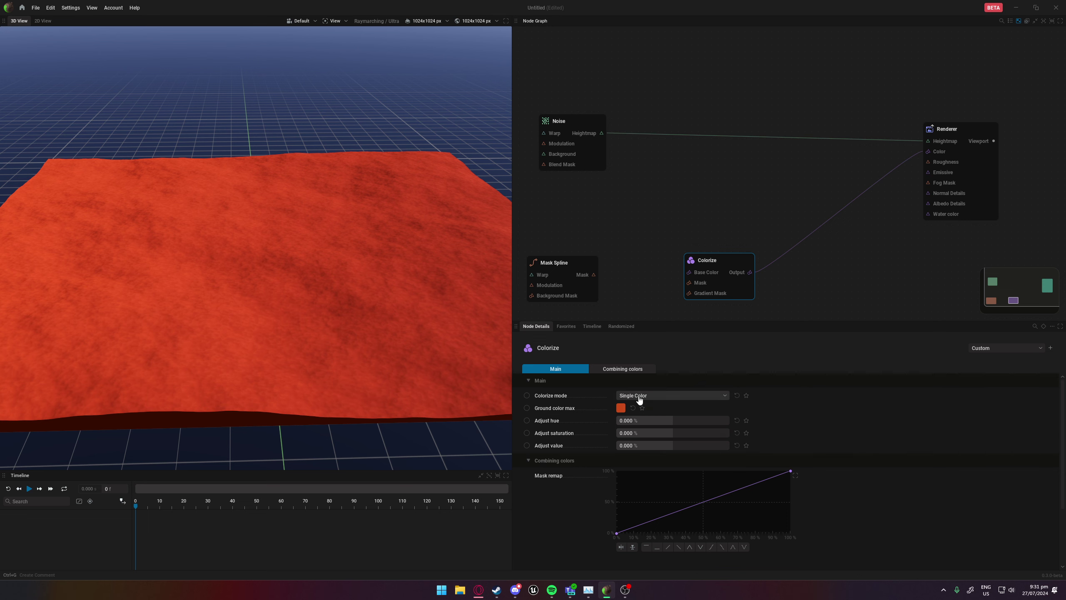
left_click(637, 429)
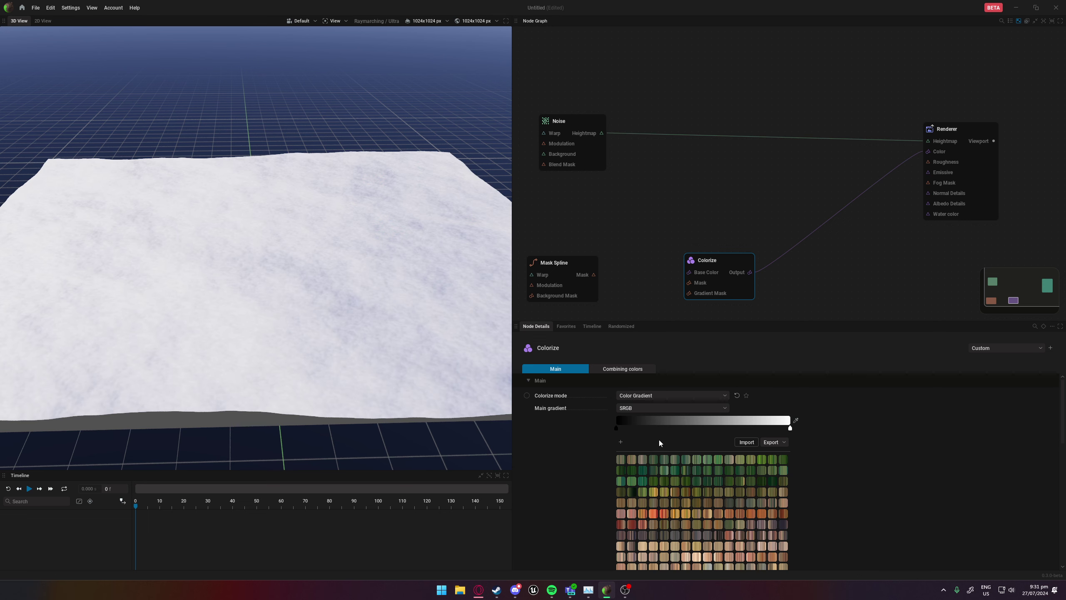
- Try several gradient presets on the Colorize node and settle on a light sandy beige one for the terrain
scroll(869, 481, "down", 3)
left_click(674, 512)
left_click(710, 509)
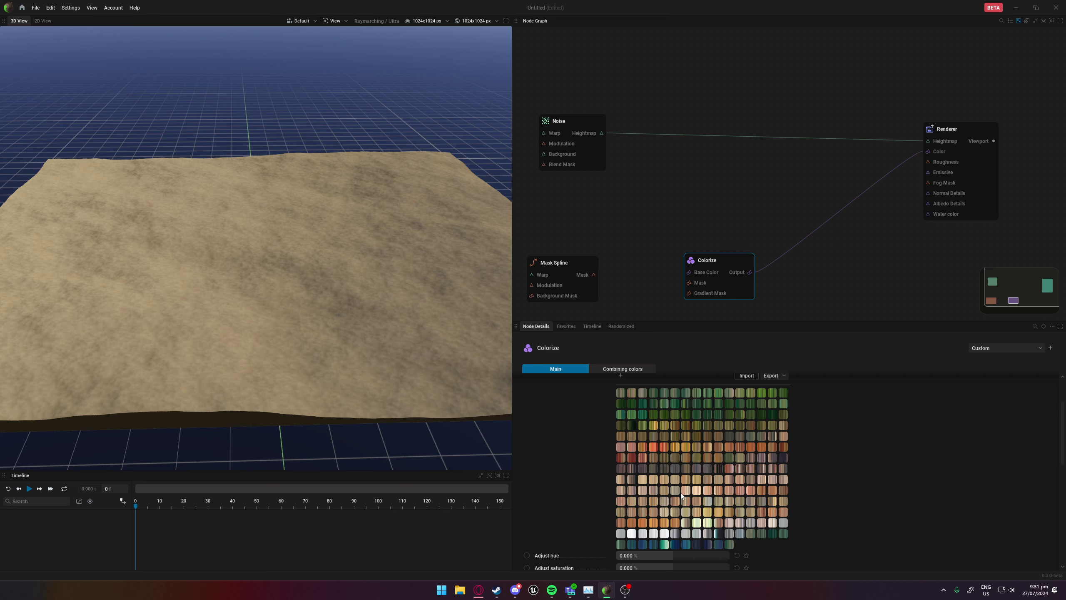
left_click(645, 494)
left_click(679, 467)
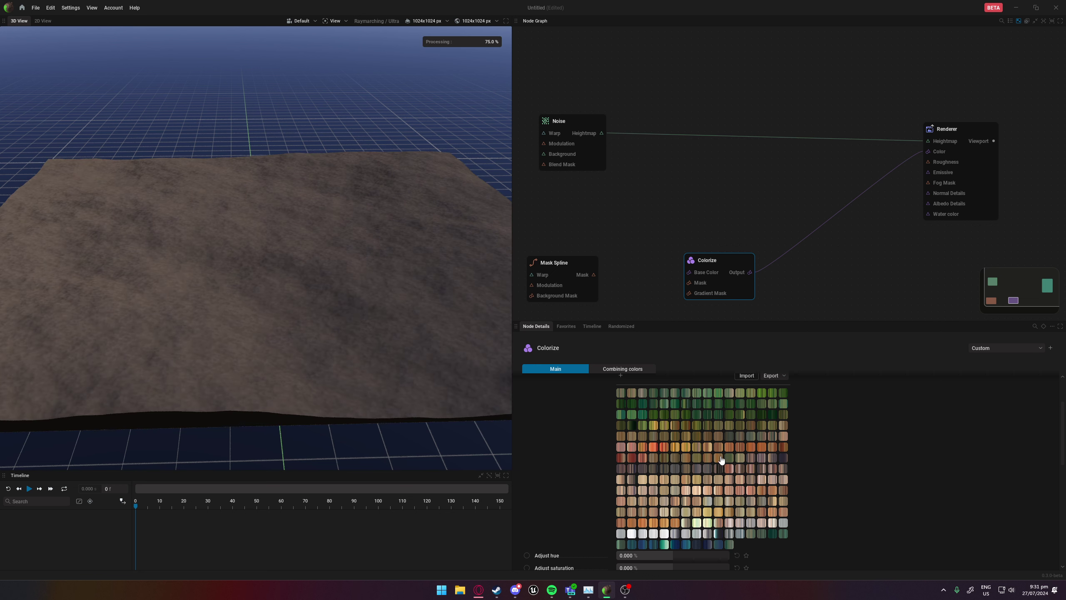
left_click(660, 446)
left_click(697, 414)
left_click(672, 457)
left_click(677, 506)
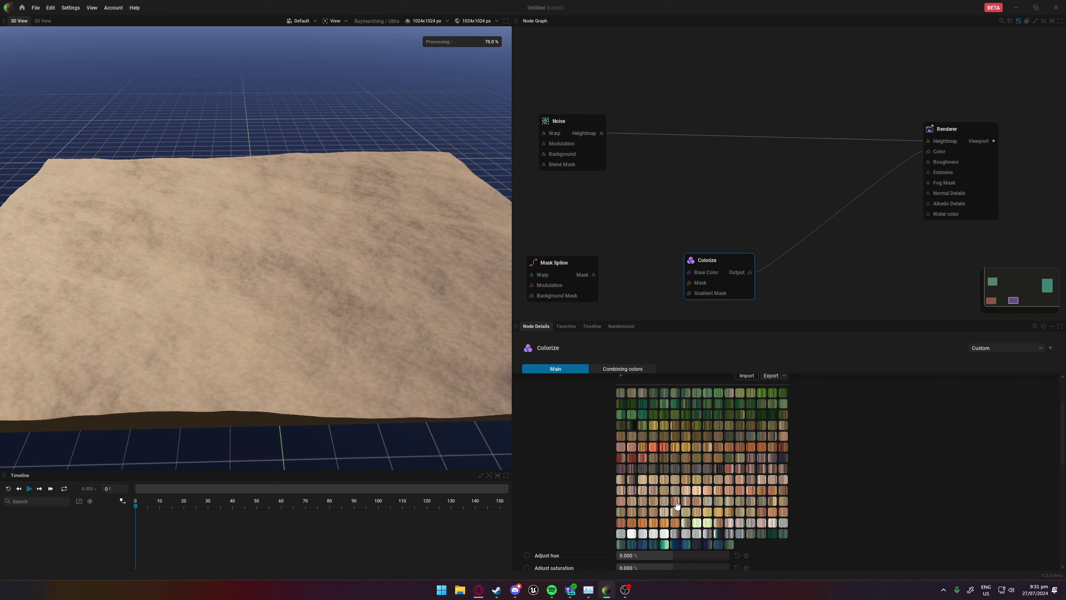
left_click(657, 501)
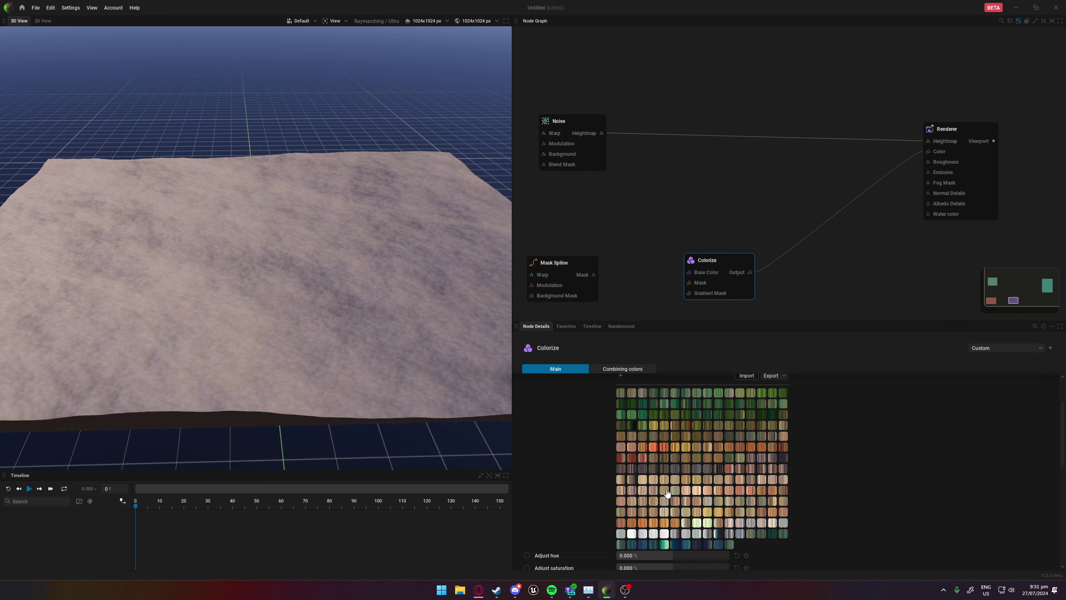
left_click(680, 490)
left_click(688, 483)
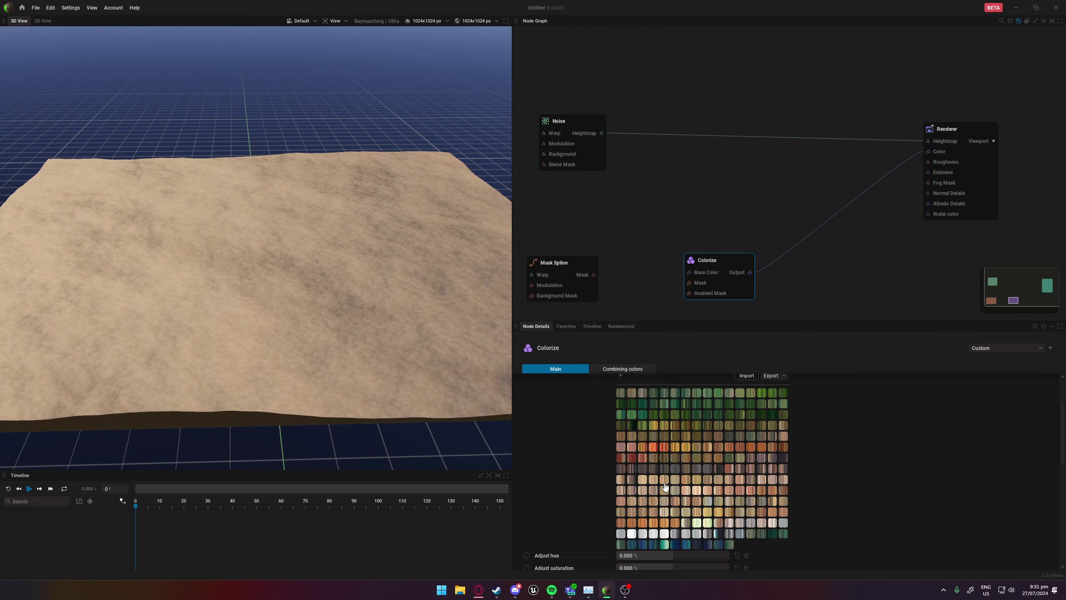
left_click(664, 487)
left_click(685, 484)
left_click_drag(393, 294, 116, 350)
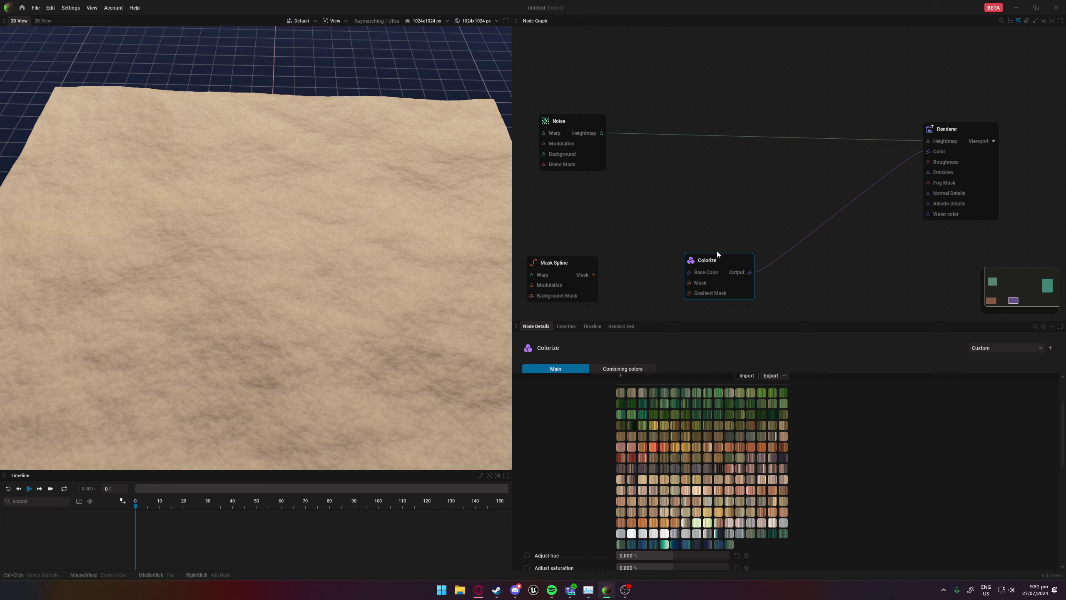
- Rearrange the Colorize and Mask Spline nodes and add a Mask Adjust node fed by the Mask Spline's output
mouse_move(716, 257)
left_mouse_down()
mouse_move(672, 265)
mouse_move(707, 265)
left_mouse_up()
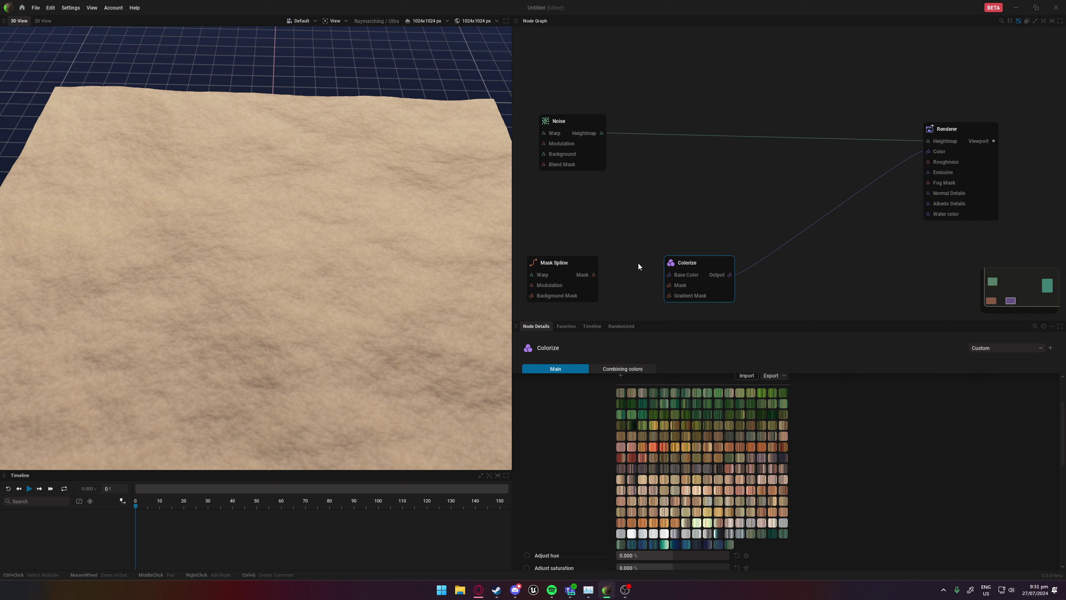
left_click_drag(584, 268, 585, 224)
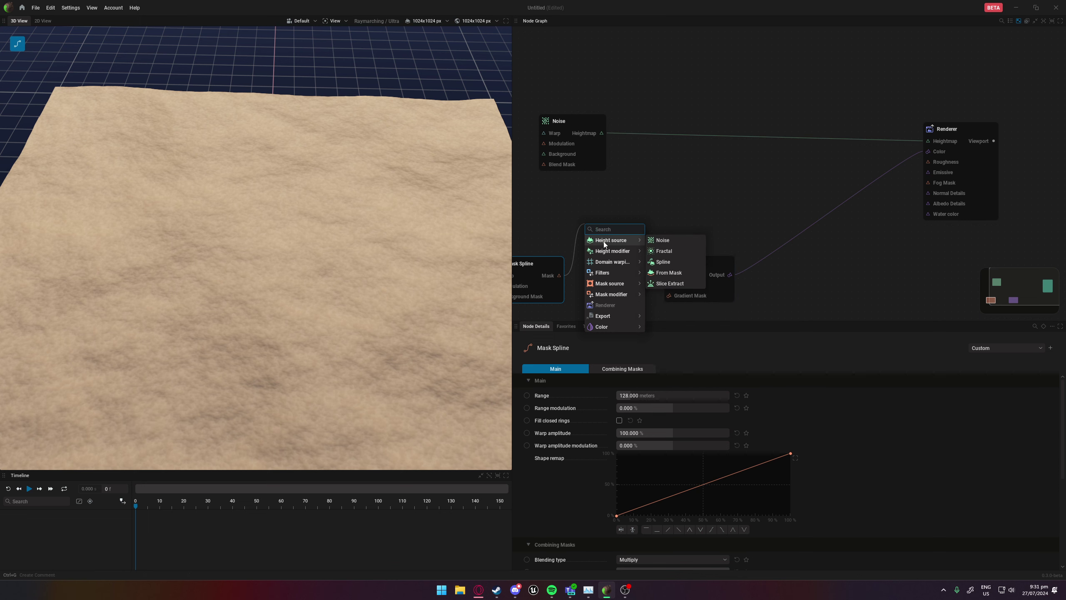
mouse_move(638, 273)
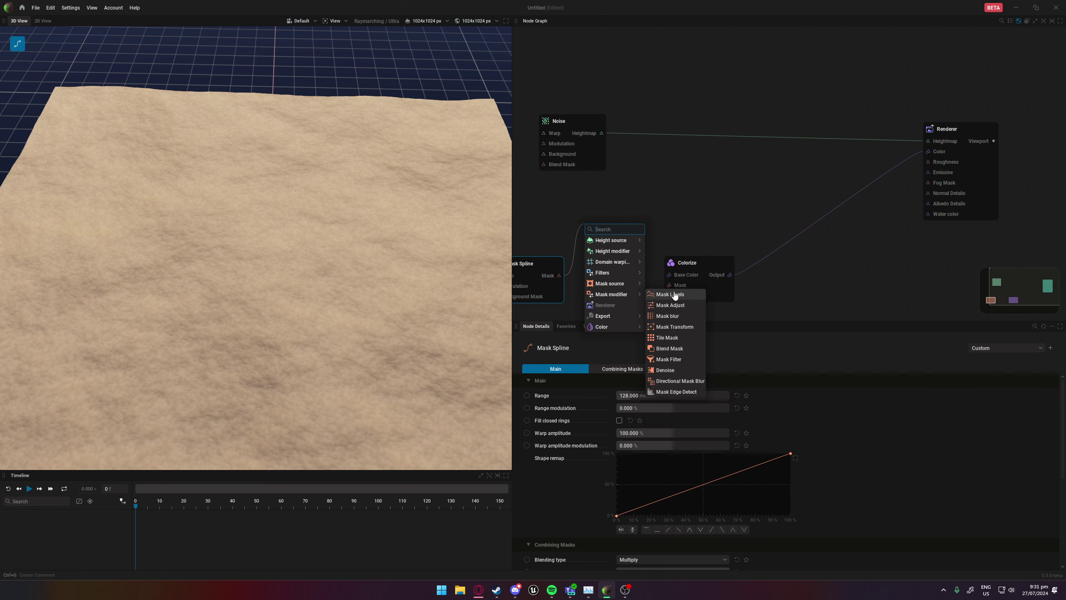
left_click(683, 309)
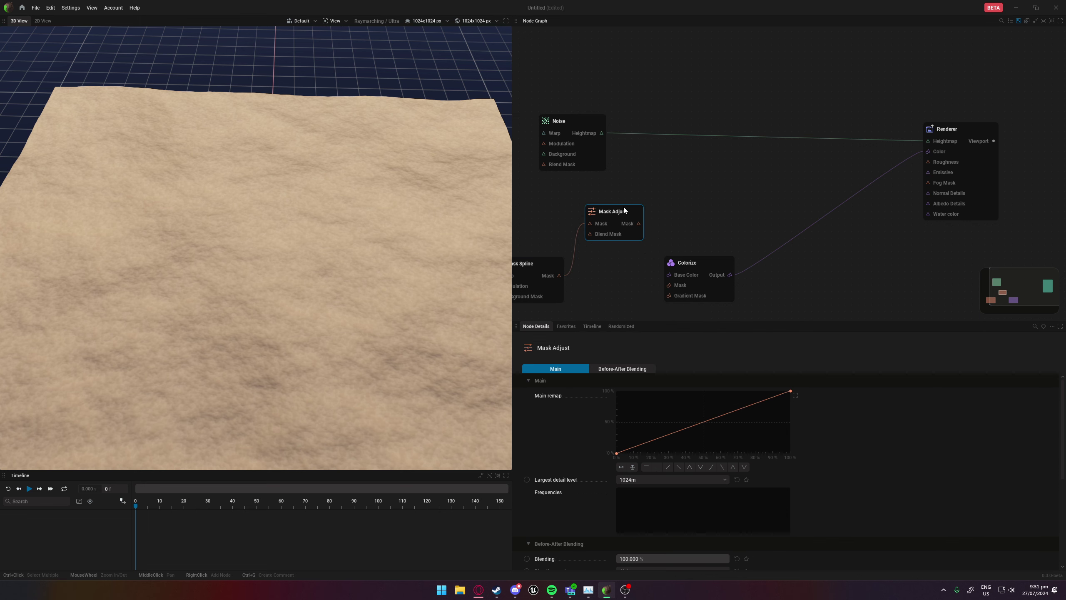
left_click_drag(624, 210, 630, 211)
- Add a Blur node and insert it in the heightmap connection between Noise and the Renderer
right_click(688, 116)
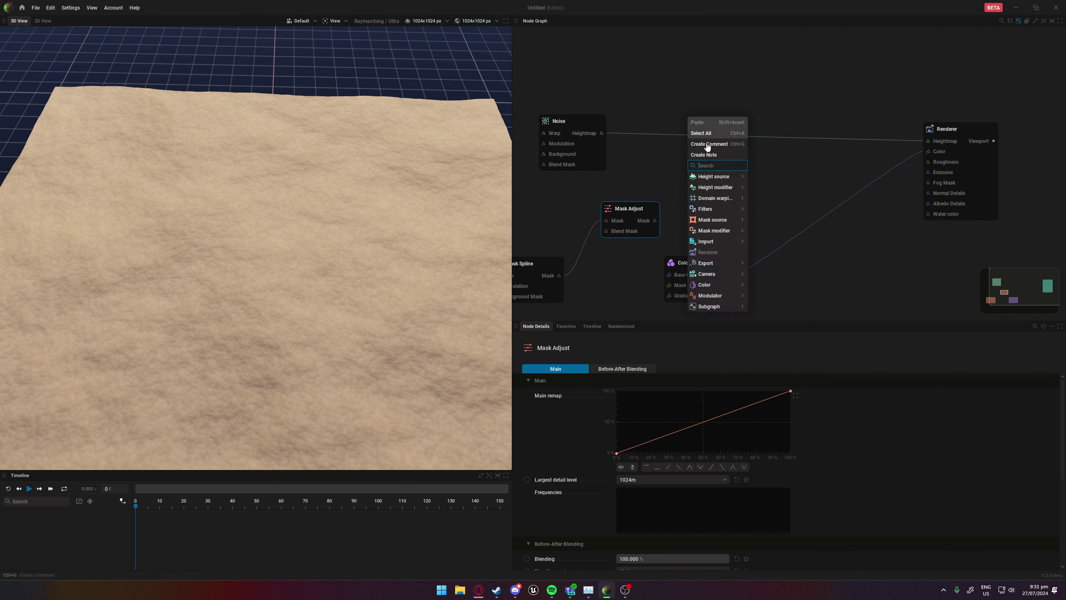
mouse_move(713, 177)
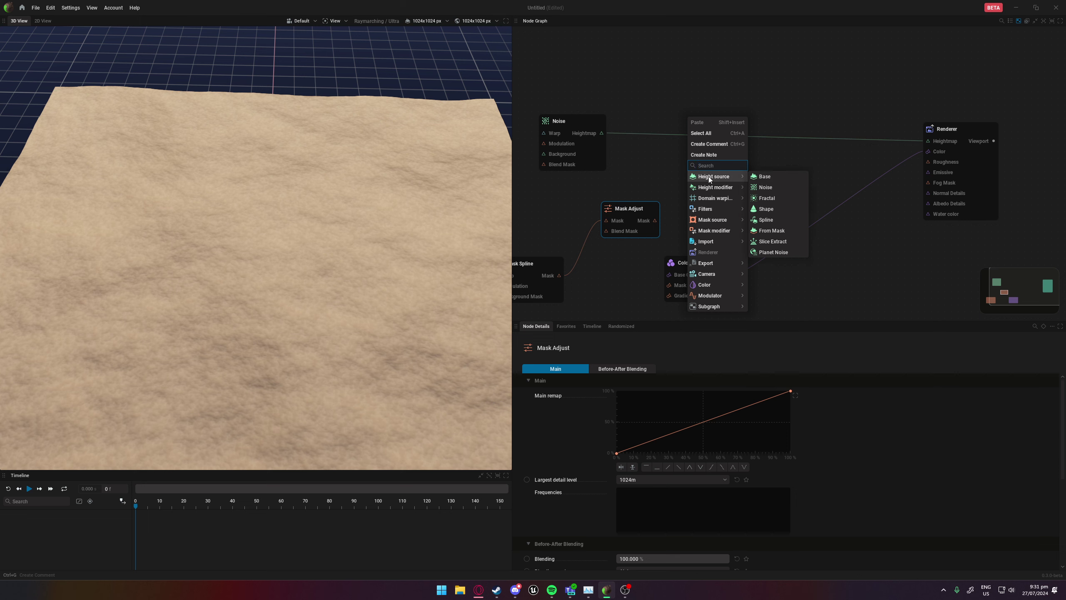
mouse_move(745, 189)
left_click(771, 241)
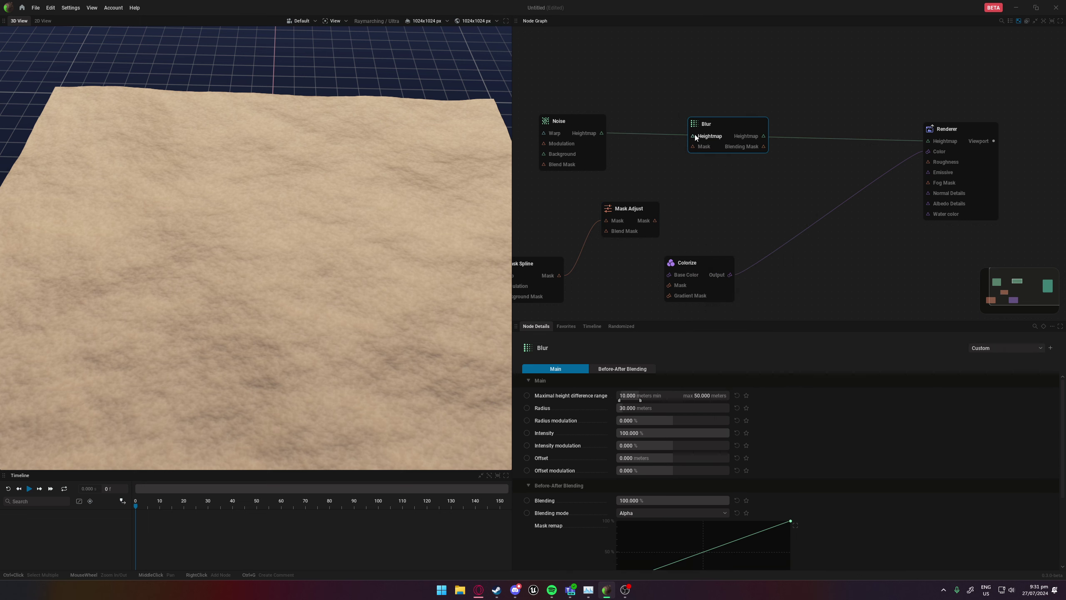
left_click_drag(694, 134, 600, 133)
mouse_move(762, 136)
left_mouse_down()
mouse_move(931, 140)
mouse_move(752, 100)
mouse_move(755, 132)
left_mouse_up()
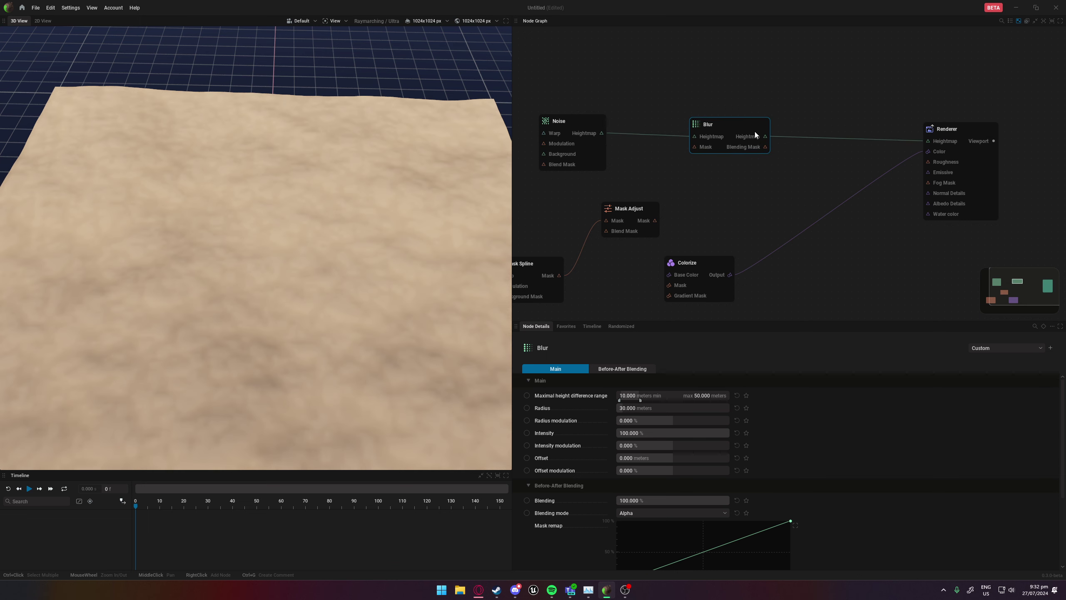
- Connect the Mask Adjust output to the Blur node's Mask input and review the Blur settings
left_click_drag(655, 221, 728, 123)
left_click_drag(294, 235, 316, 271)
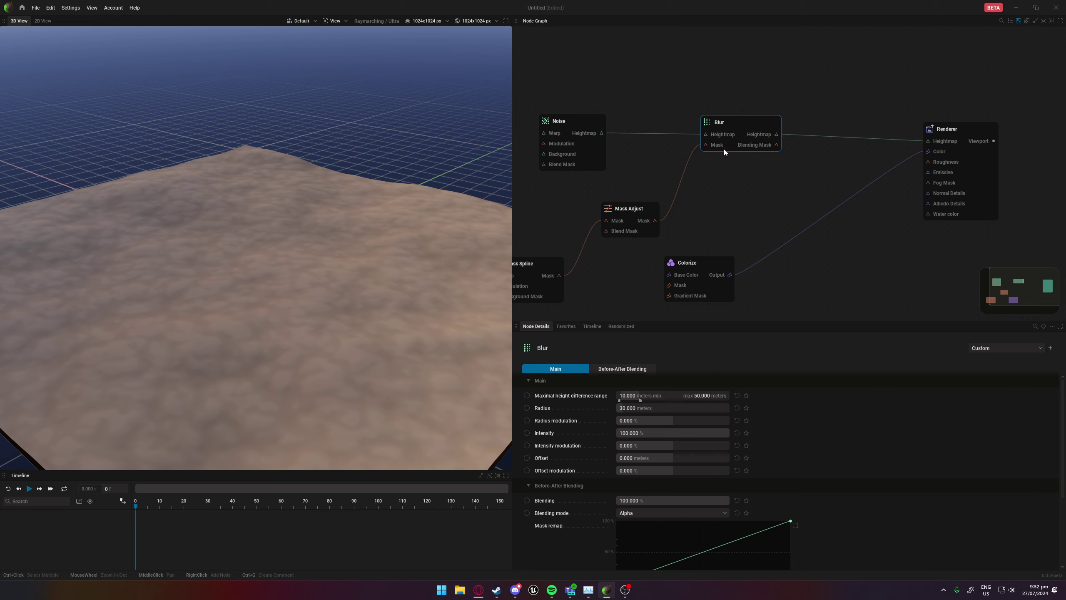
scroll(645, 478, "down", 2)
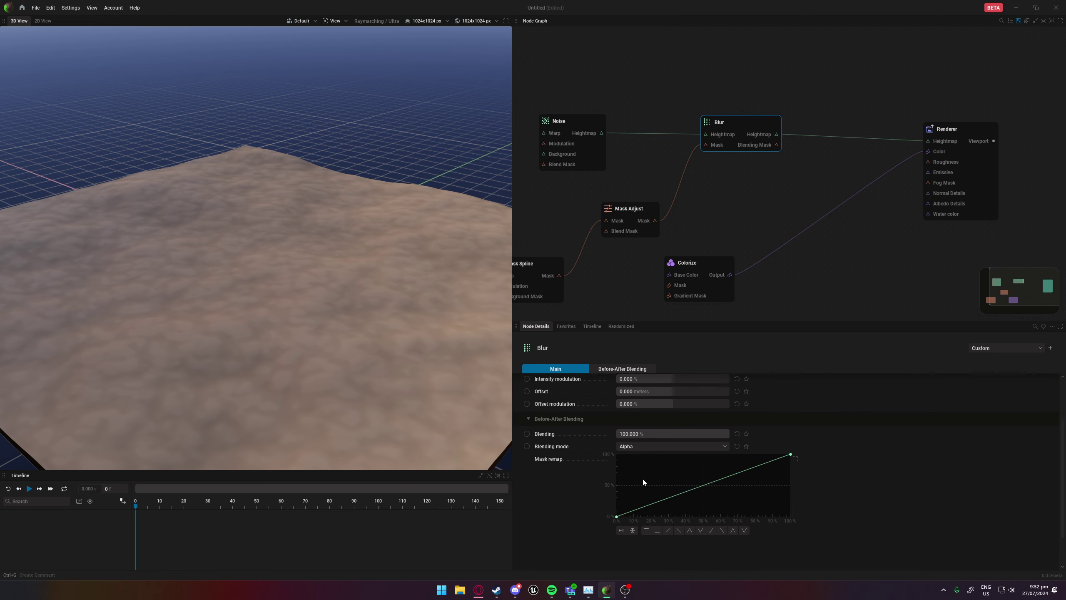
scroll(643, 479, "up", 1)
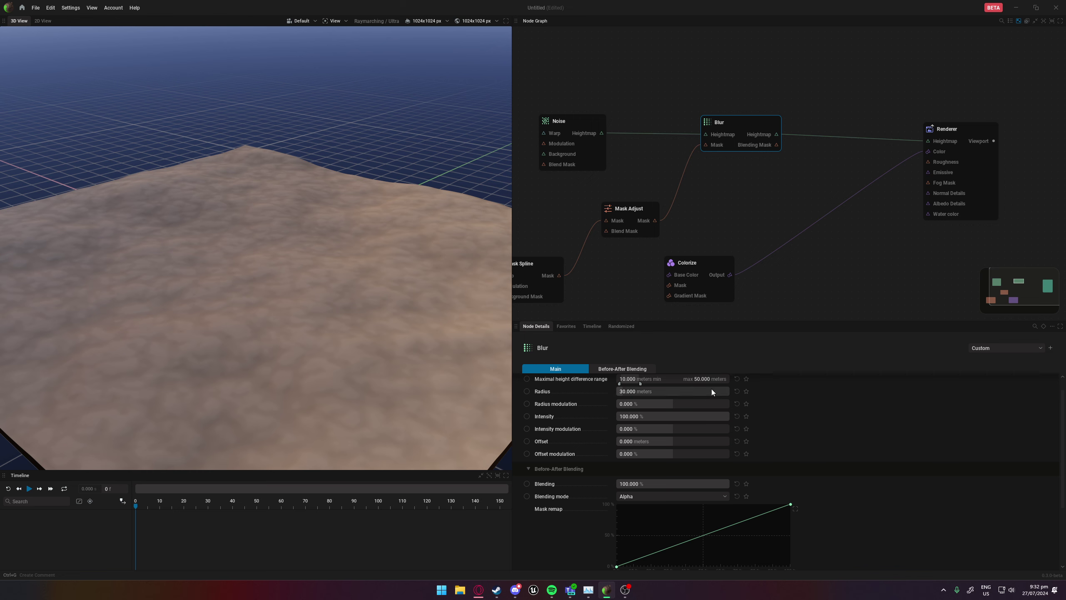
- Select the Mask Spline node and preview its Mask output in the 3D view
middle_click_drag(633, 170, 749, 143)
left_click(631, 243)
double_click(631, 244)
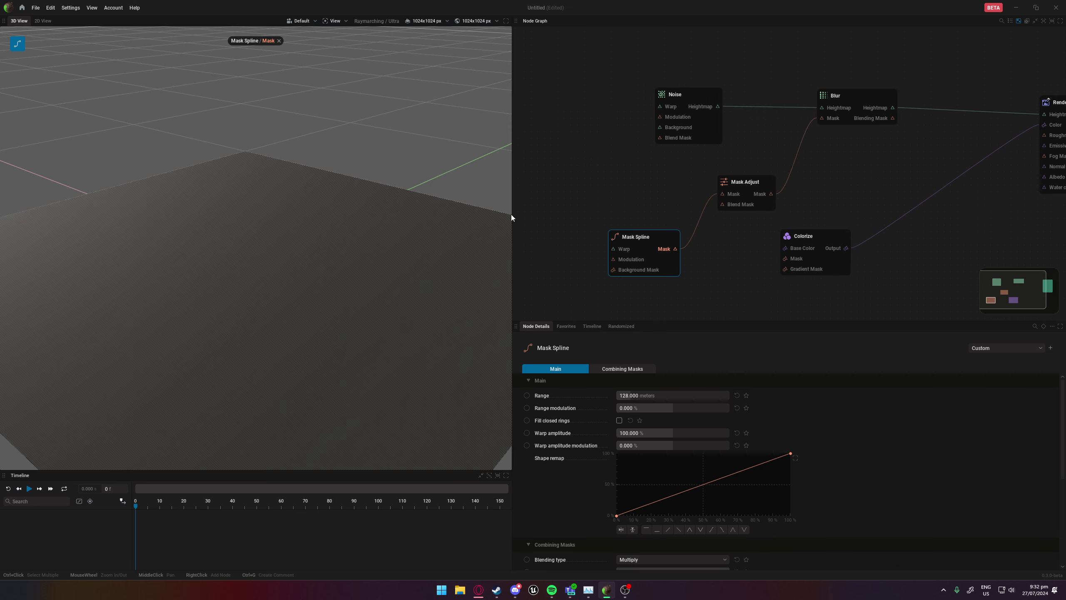
right_click_drag(318, 160, 294, 252)
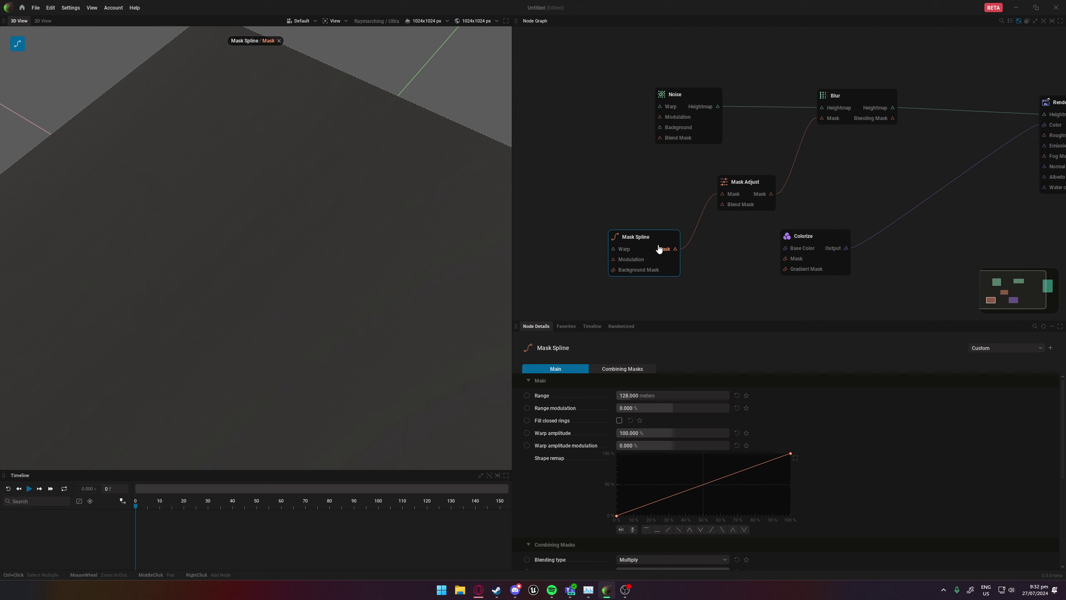
scroll(323, 191, "down", 3)
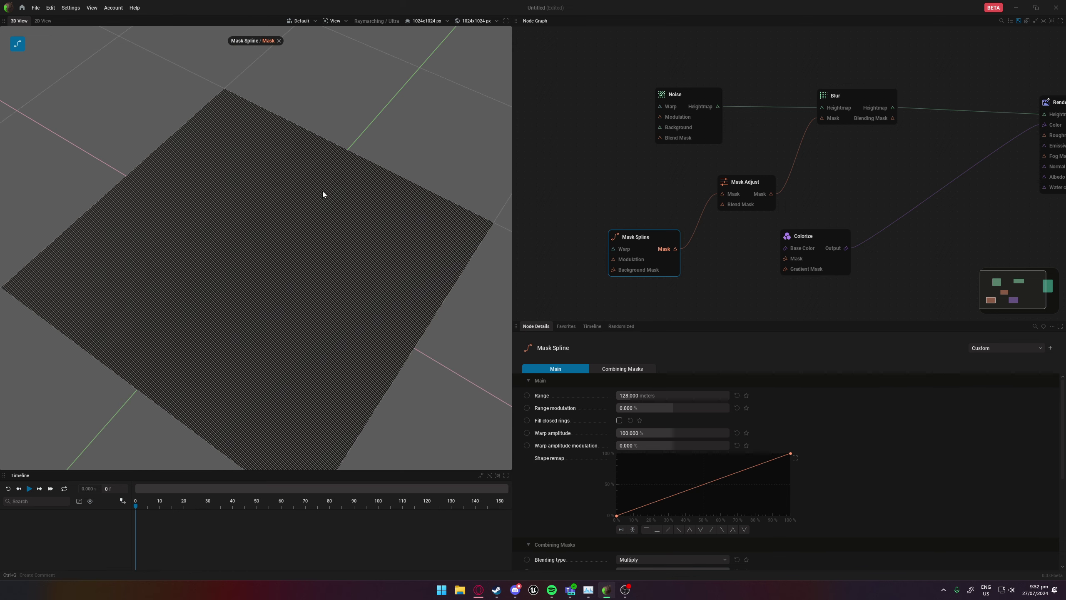
left_click_drag(322, 191, 283, 221)
left_click_drag(186, 224, 164, 252)
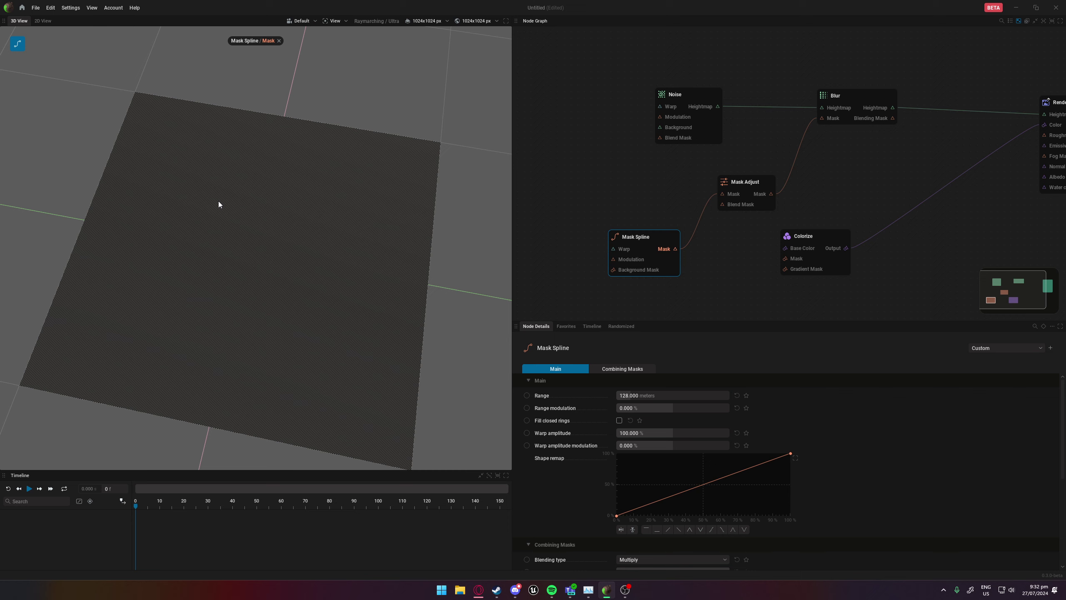
- Draw a curved three-point mask spline across the terrain and shift its middle point outward to bend around the far corner
left_click(171, 145)
left_click(273, 162)
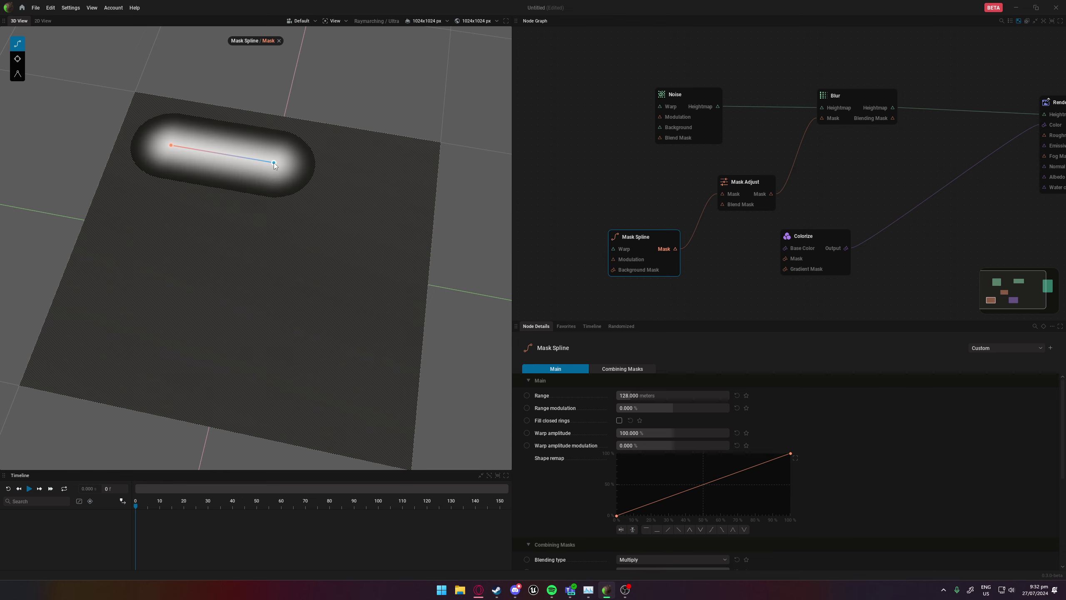
key("Escape")
left_click(273, 162)
key("Escape")
left_click(274, 162)
key("Escape")
left_click(274, 163)
left_click(318, 205)
left_click_drag(319, 205, 368, 282)
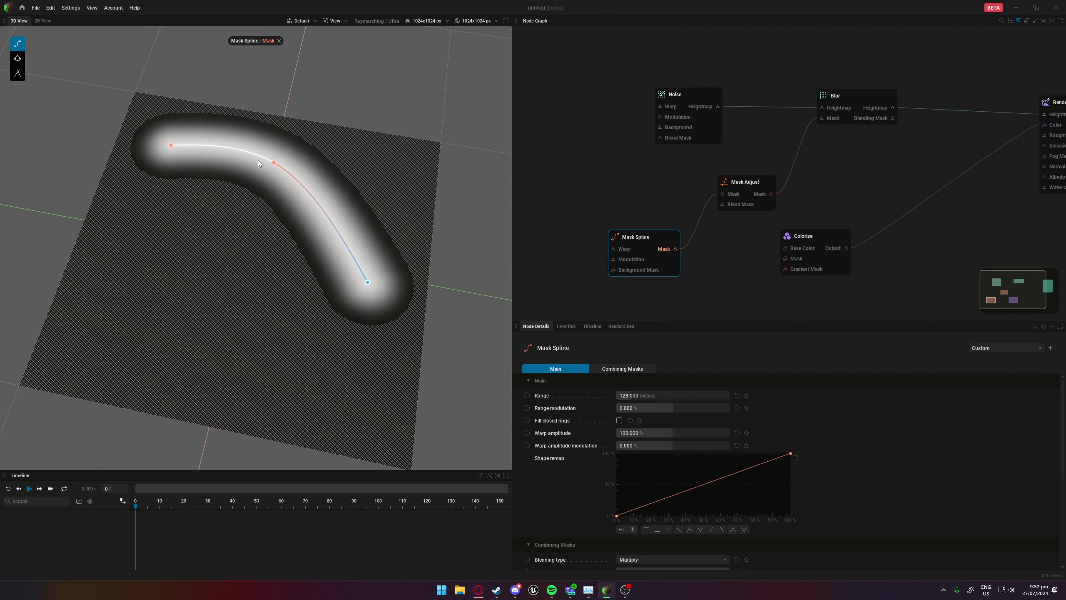
left_click_drag(274, 163, 332, 172)
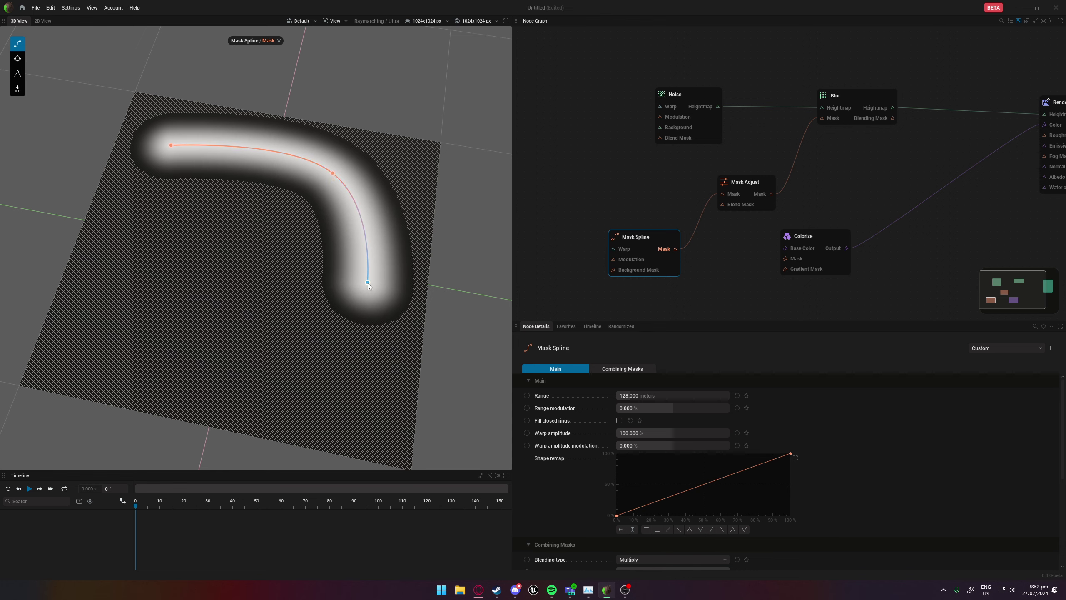